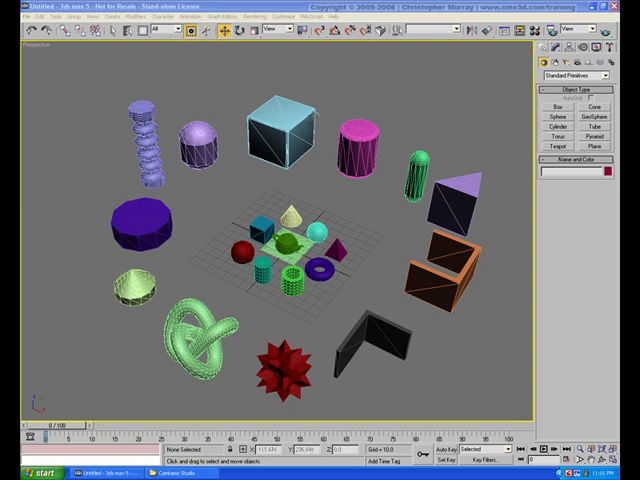
Step: Select the chamfer box, then add the pink chamfer cylinder and green capsule
click(309, 112)
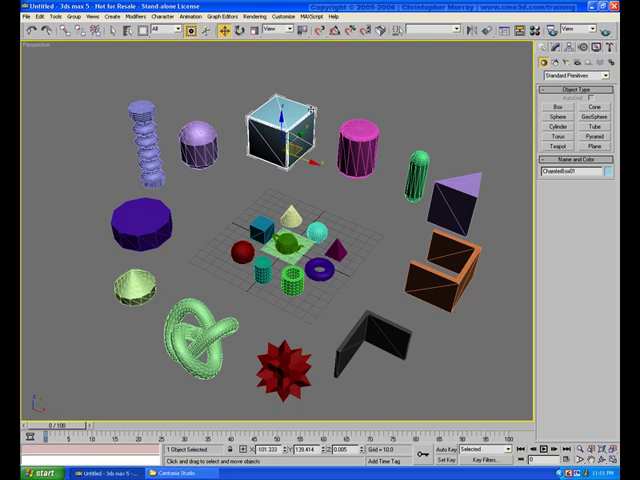
ctrl+click(354, 122)
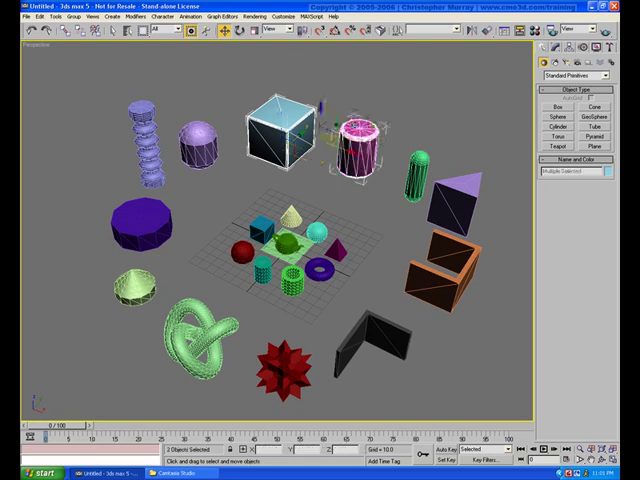
ctrl+click(420, 162)
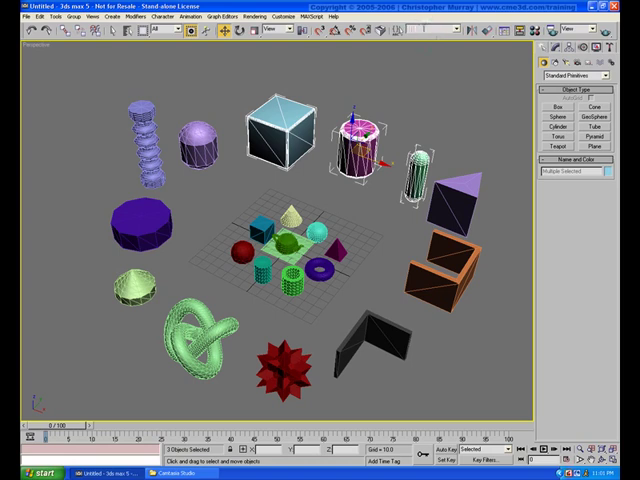
text(Sel)
text( 8)
text(1)
Step: Deselect all, pick the octagonal prism, spring and purple cylinder, then recall Set #1
click(390, 253)
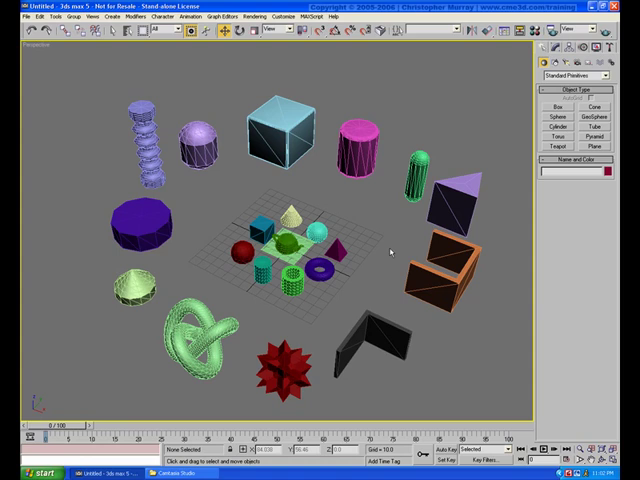
click(141, 218)
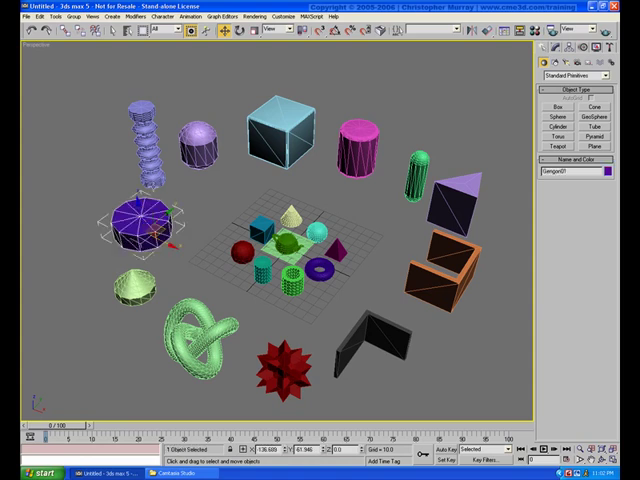
click(148, 150)
click(198, 145)
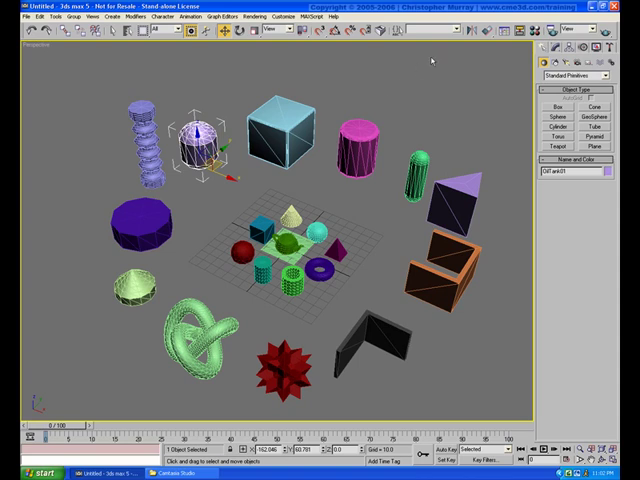
click(455, 30)
click(454, 37)
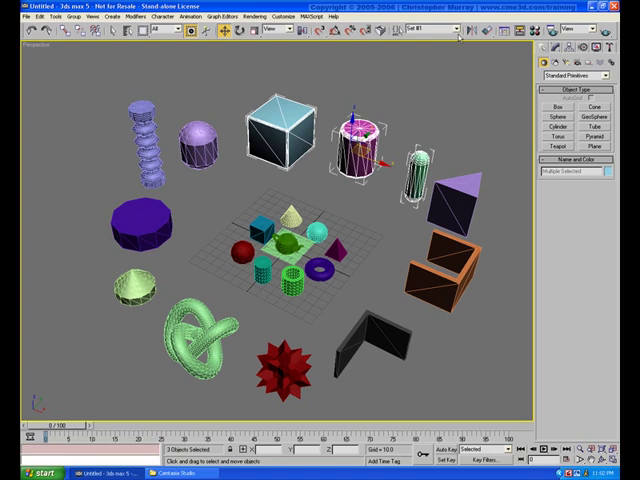
Step: Change the Use Center setting, pick the cylinder then the capsule, and recall Set #1
click(302, 30)
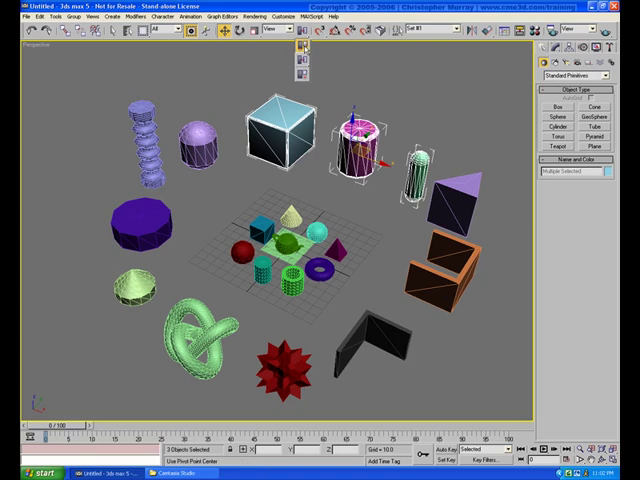
click(303, 55)
click(358, 150)
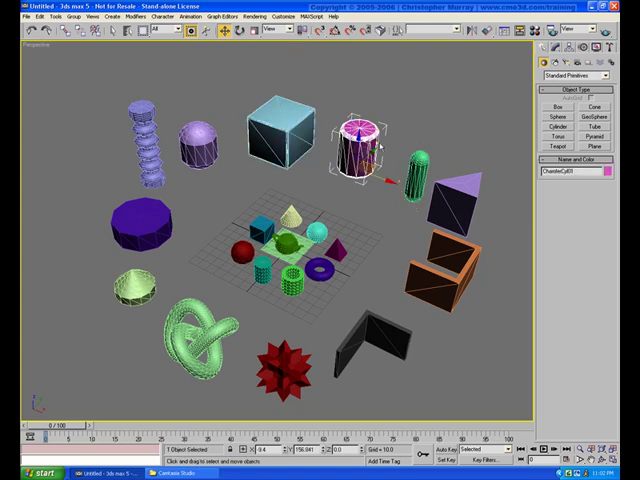
click(416, 160)
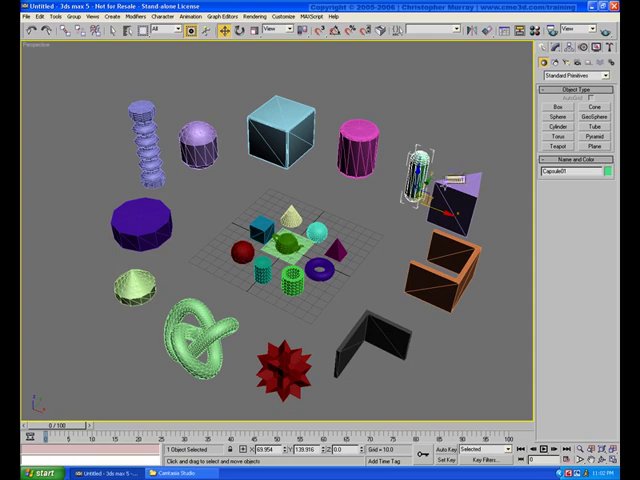
click(457, 30)
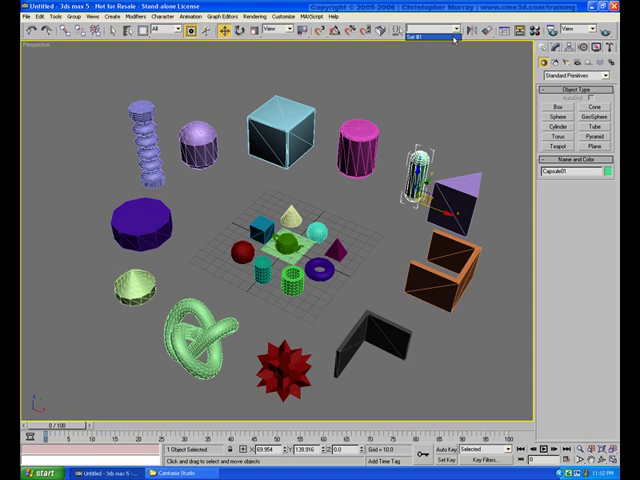
click(454, 37)
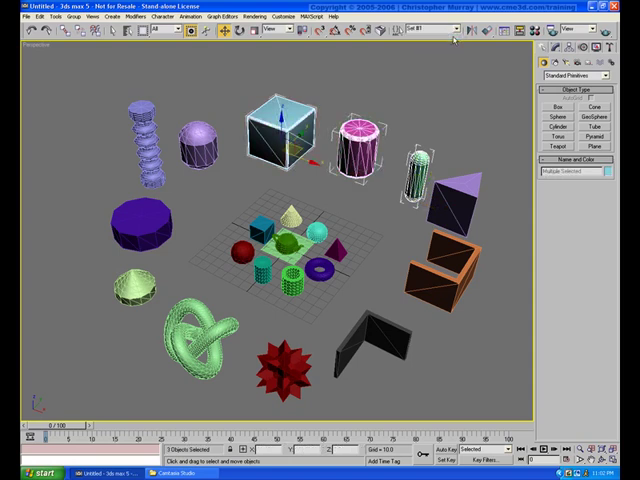